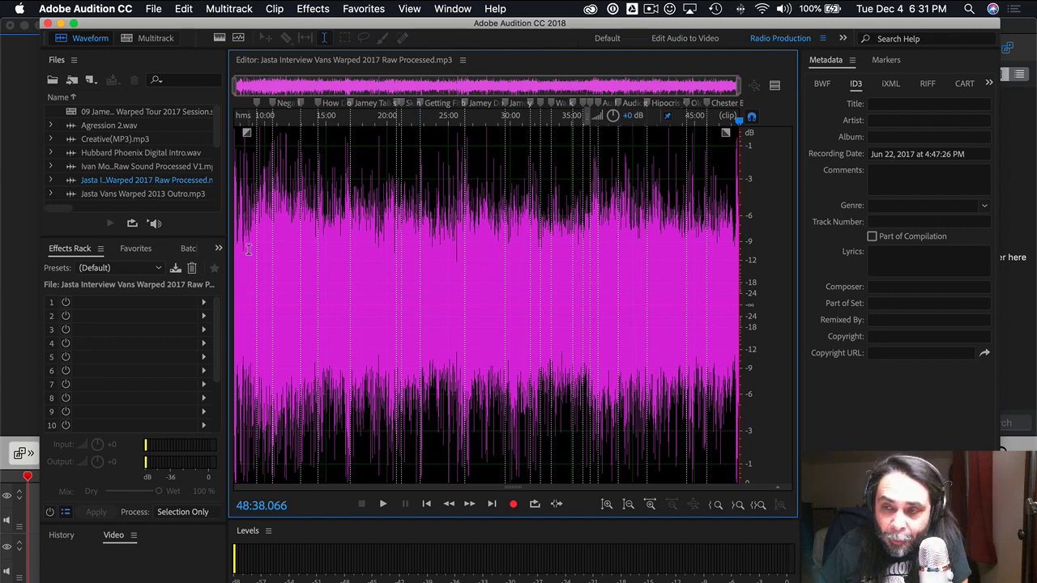
# - Play back the first few seconds of the processed interview recording, from the start of the file
pyautogui.scroll(10, 254, 251)
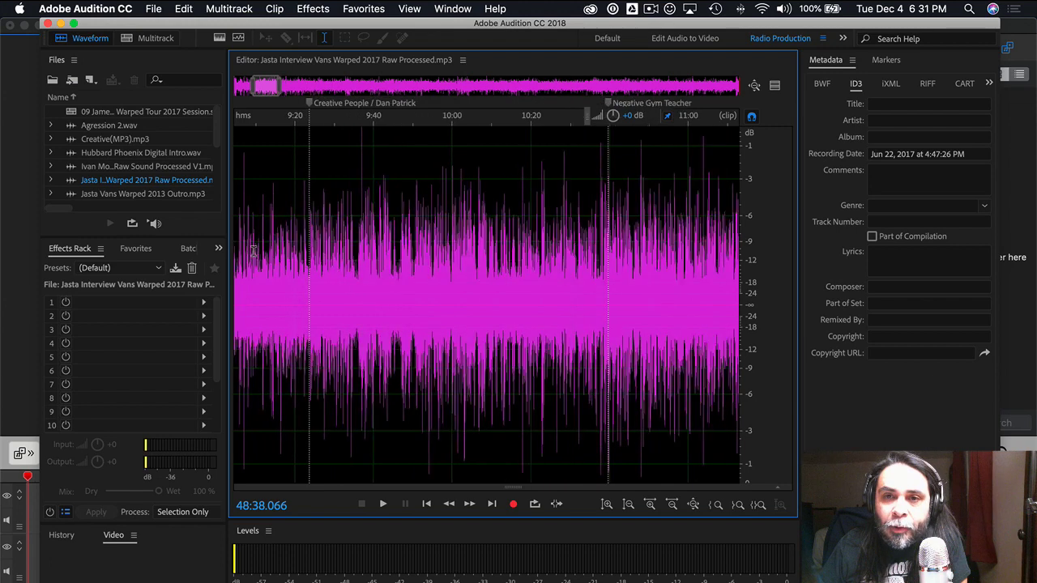
pyautogui.hscroll(-3, 254, 251)
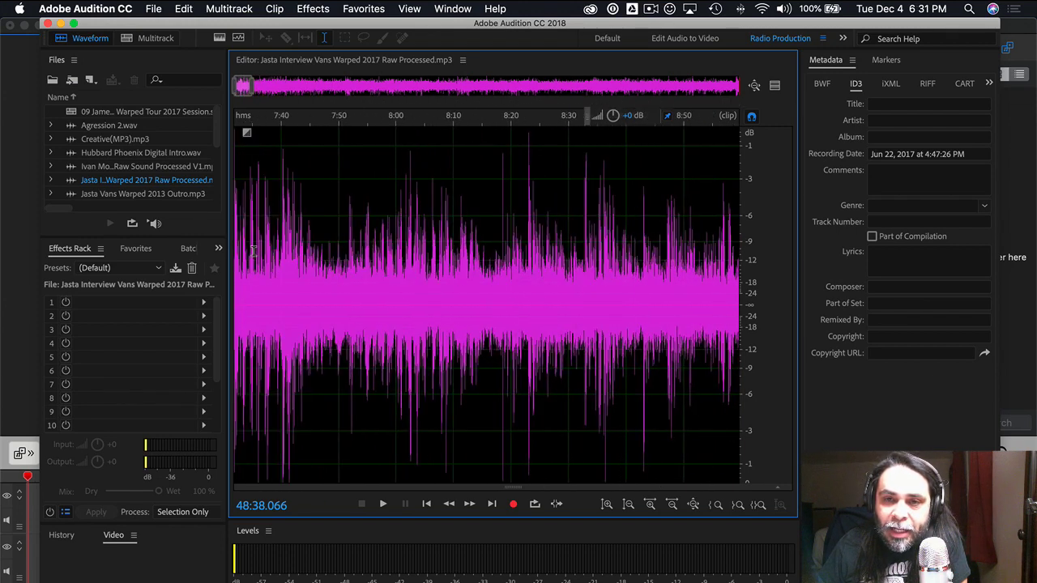
pyautogui.scroll(-3, 254, 252)
pyautogui.scroll(-3, 253, 251)
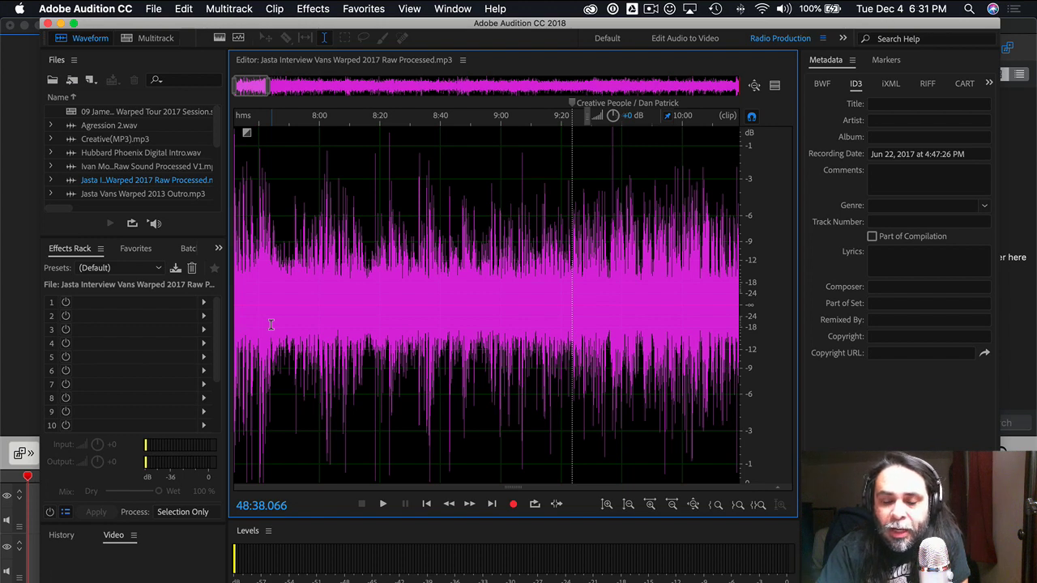
pyautogui.press('space')
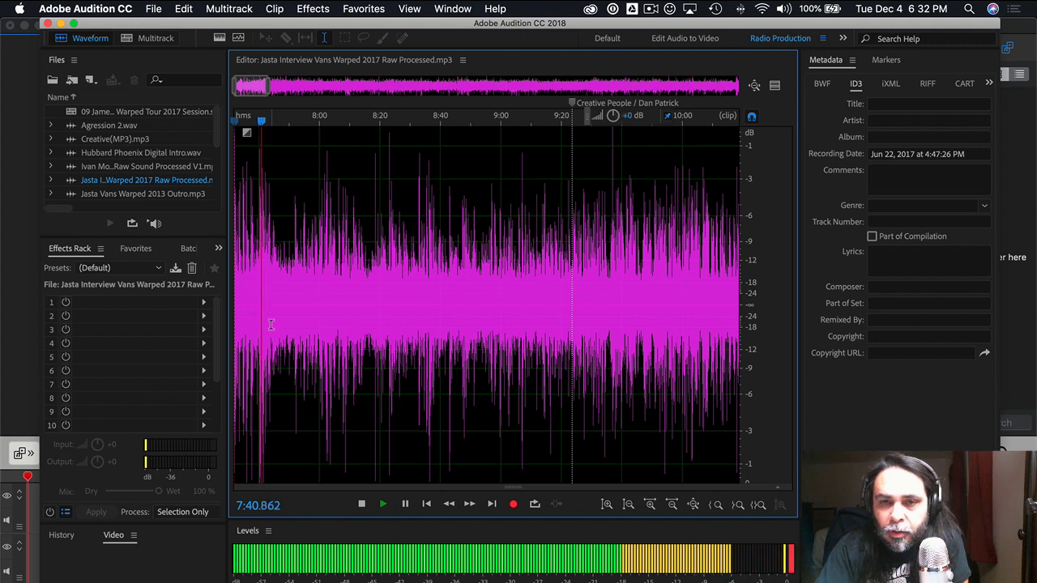
pyautogui.press('space')
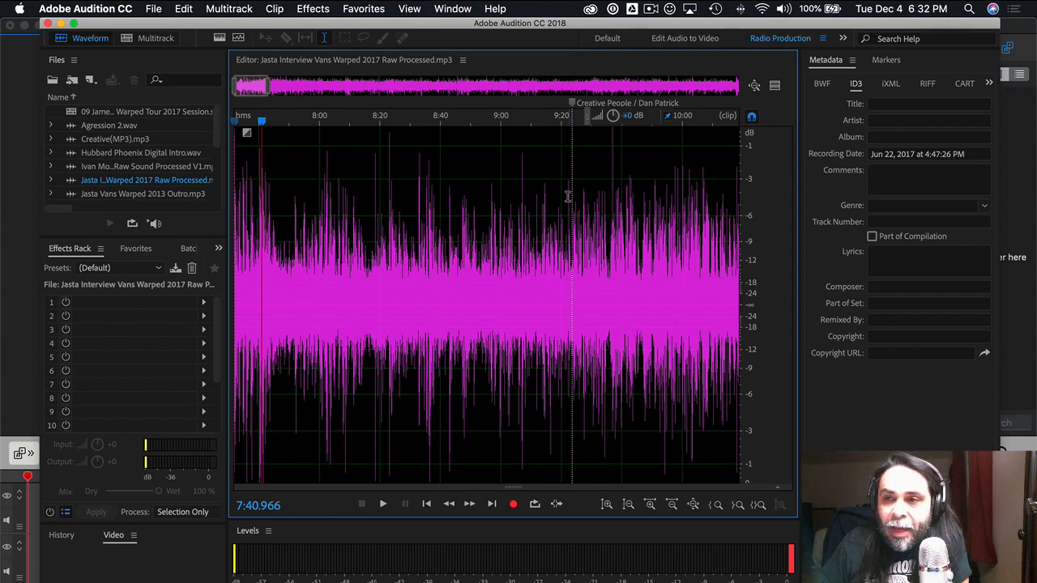
# - Add a marker at about 8:13 in the interview recording
pyautogui.scroll(-5, 568, 197)
pyautogui.scroll(-8, 567, 197)
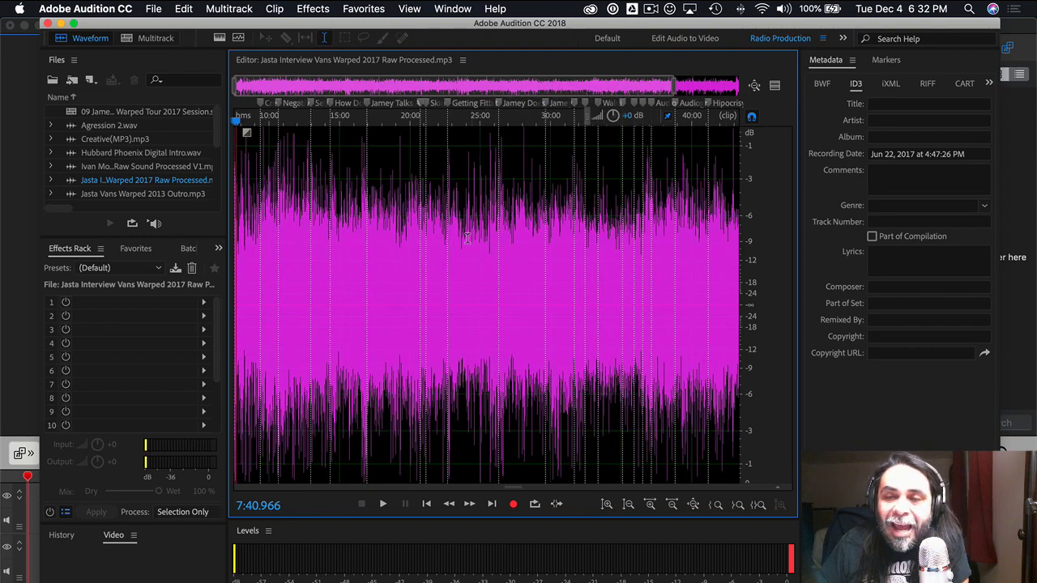
pyautogui.scroll(10, 466, 237)
pyautogui.hscroll(-10, 467, 237)
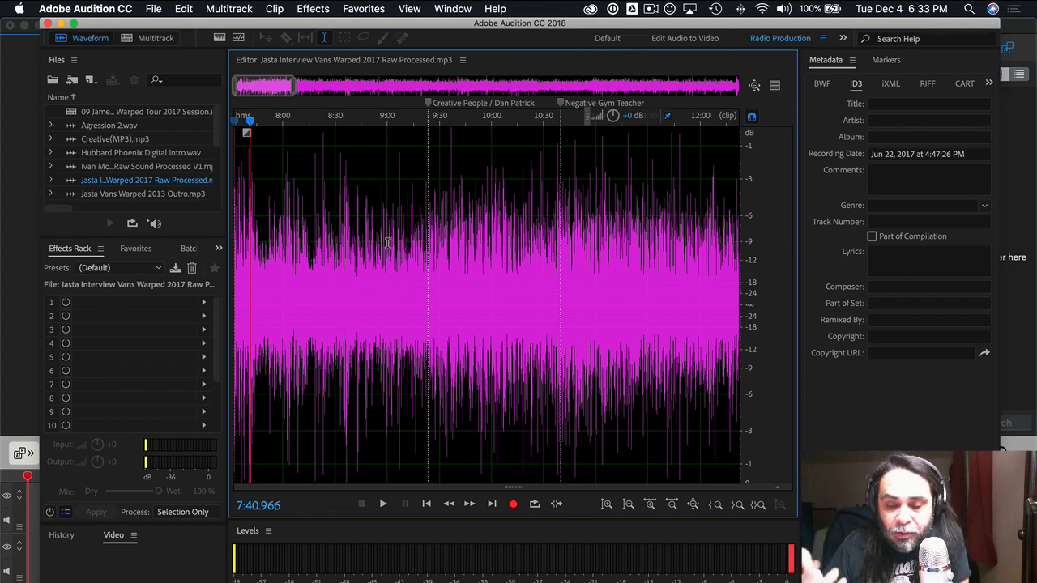
pyautogui.click(307, 118)
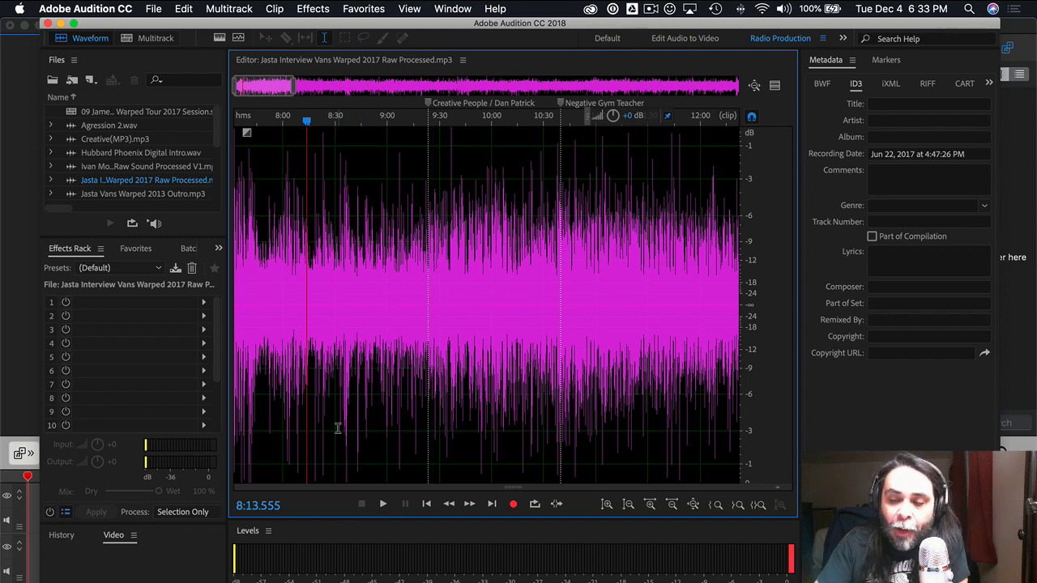
pyautogui.press('m')
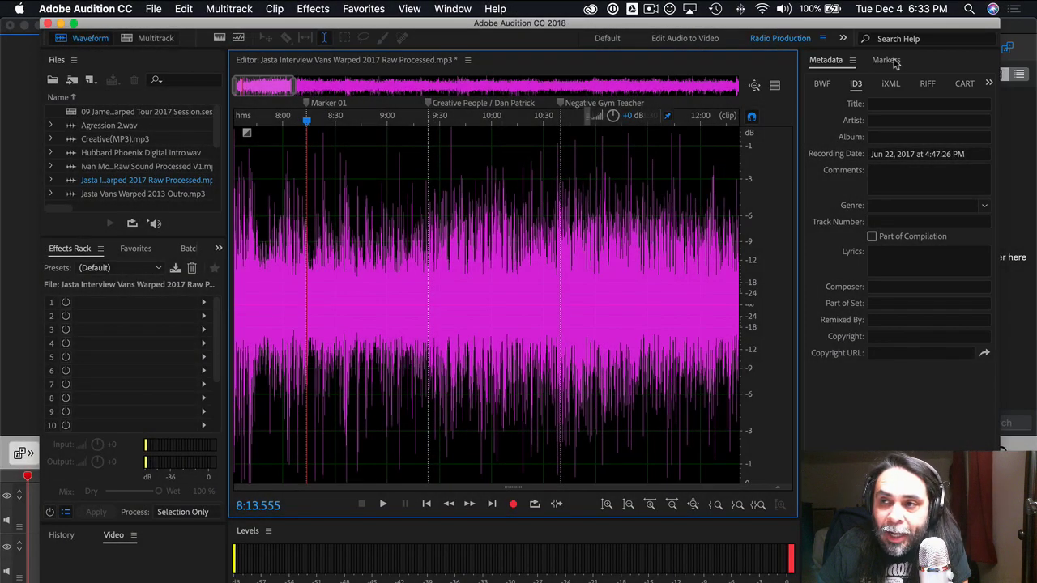
# - Show the list of markers and rename the new marker at about 8:13 as "Example Marker"
pyautogui.click(891, 61)
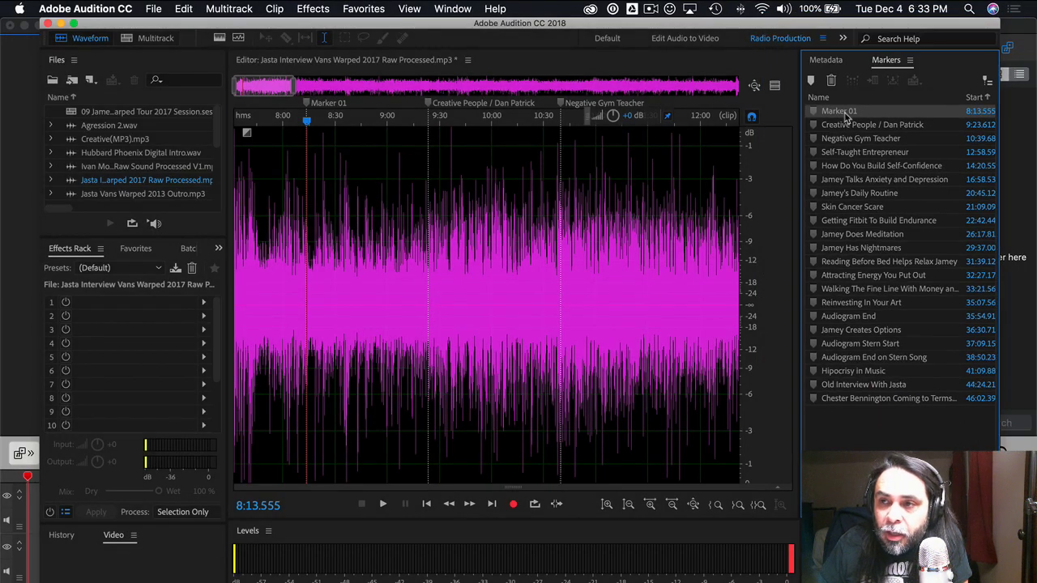
pyautogui.doubleClick(845, 111)
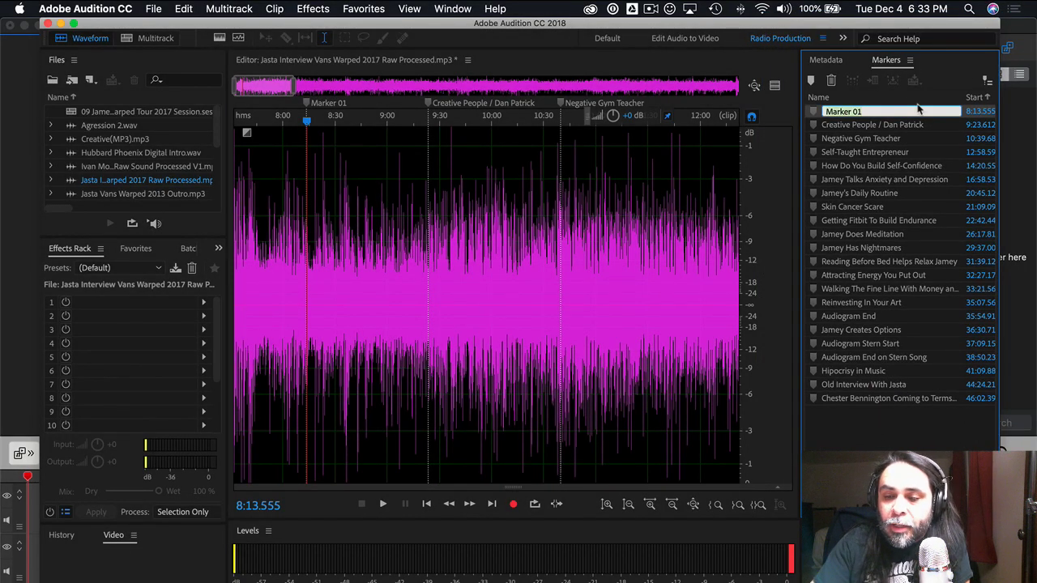
pyautogui.write('Exa')
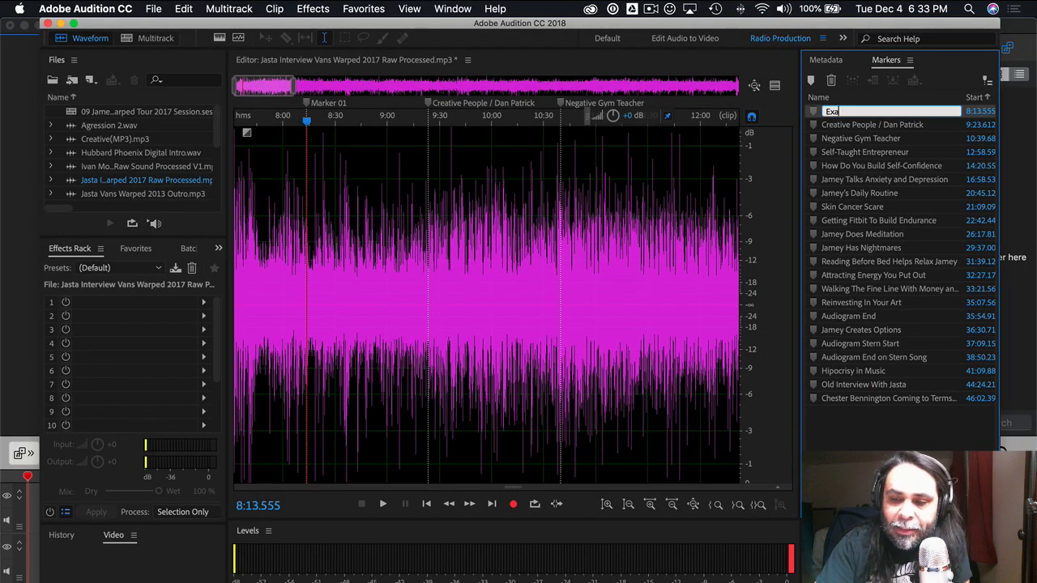
pyautogui.write('mple')
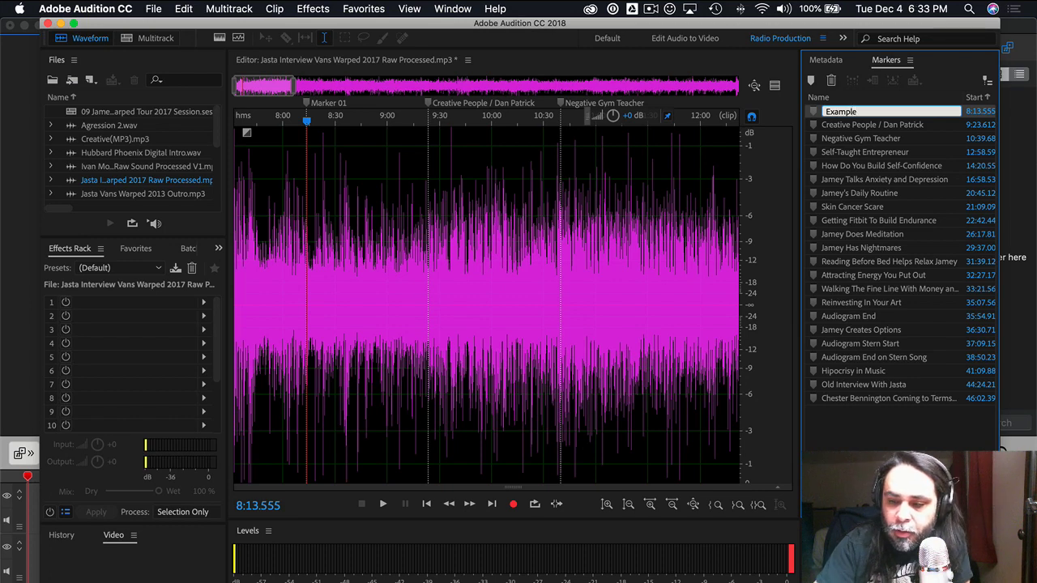
pyautogui.write(' Marker')
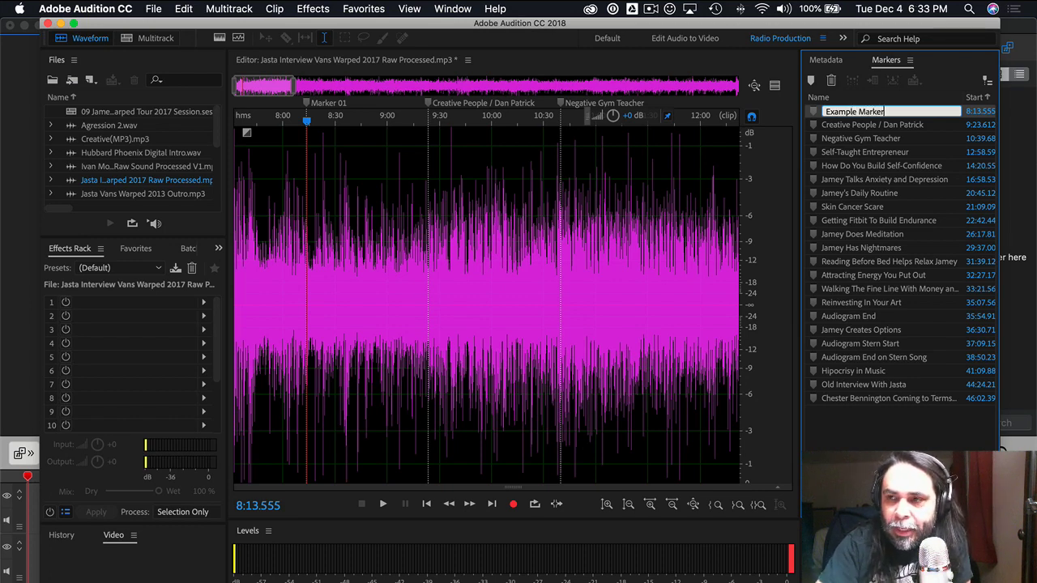
pyautogui.press('Return')
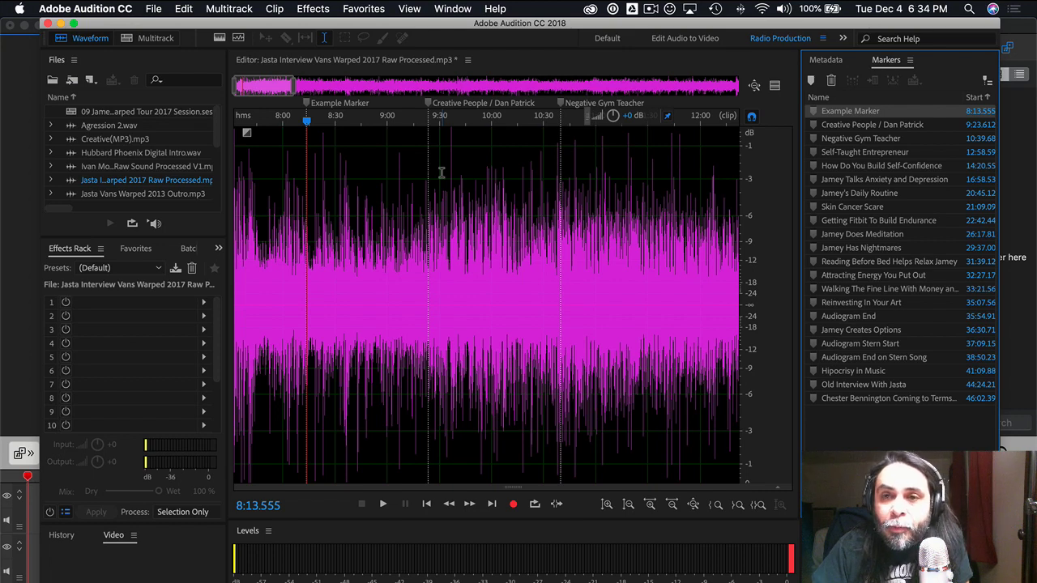
# - Extend the name of the marker at about 8:13 to "Example Marker In"
pyautogui.doubleClick(875, 116)
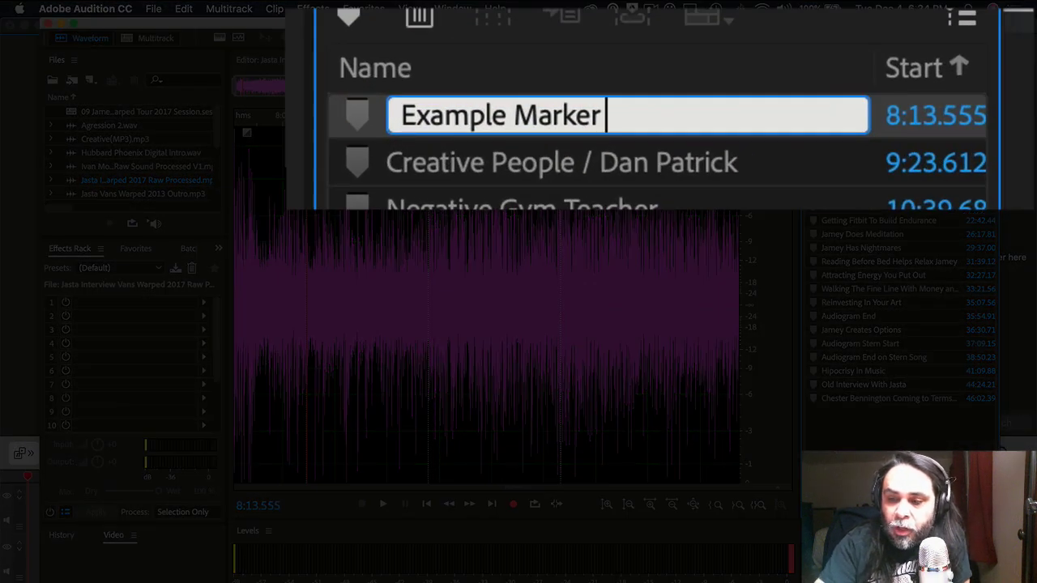
pyautogui.write('In')
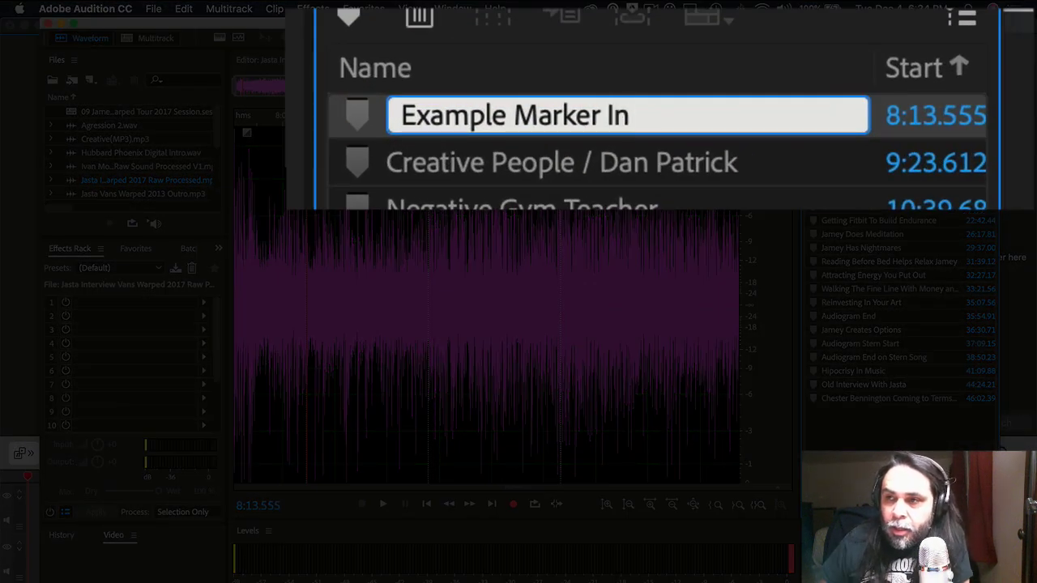
pyautogui.press('Return')
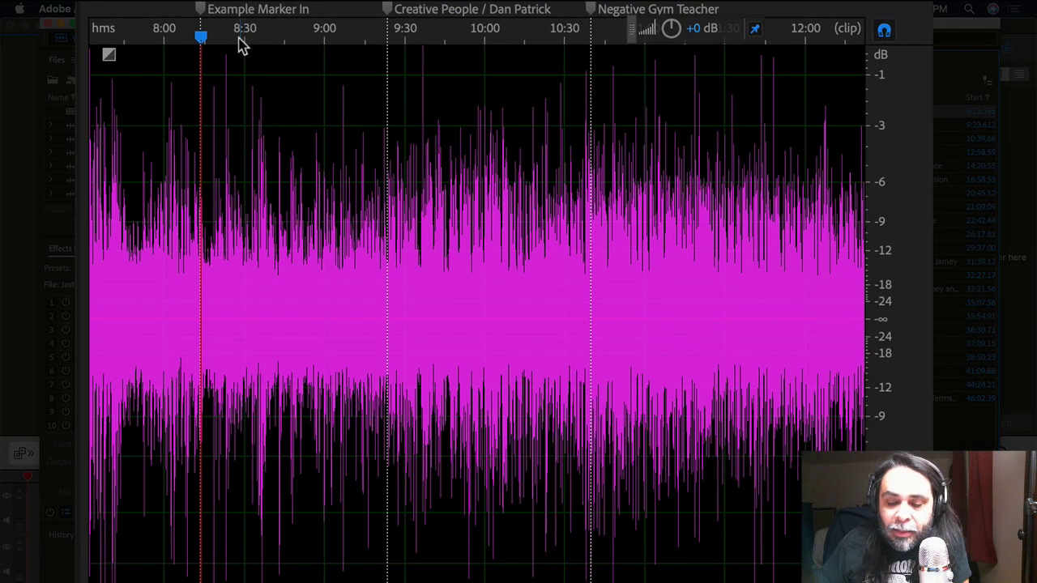
# - Add a second marker at about 8:30 and name it "Example Out"
pyautogui.click(246, 46)
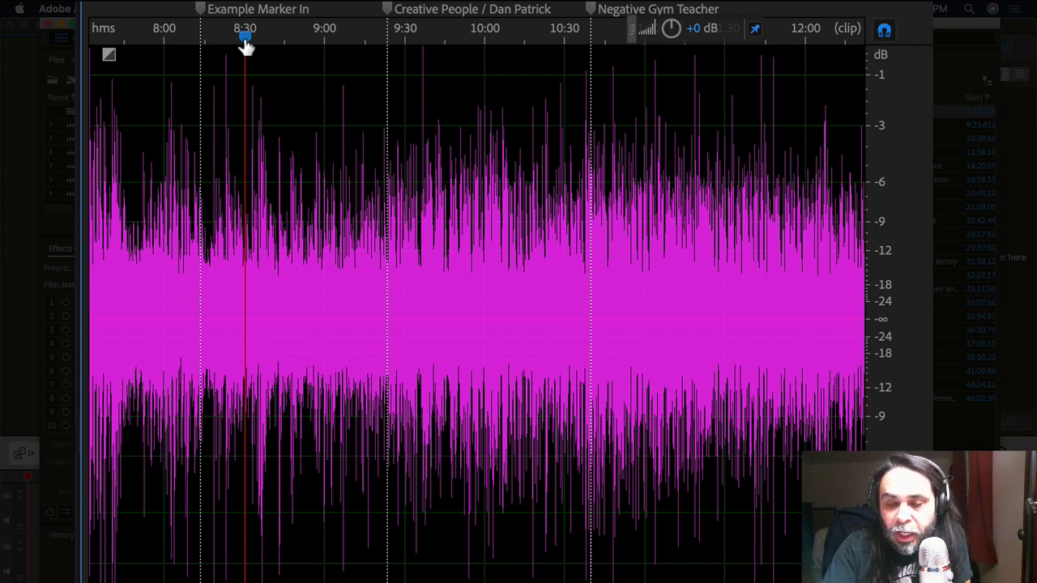
pyautogui.press('m')
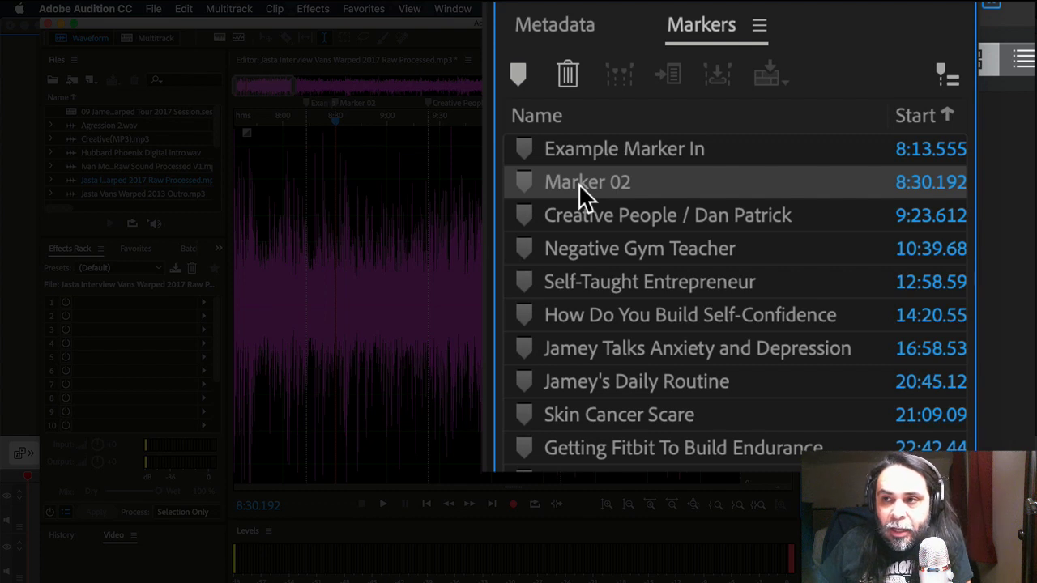
pyautogui.doubleClick(587, 182)
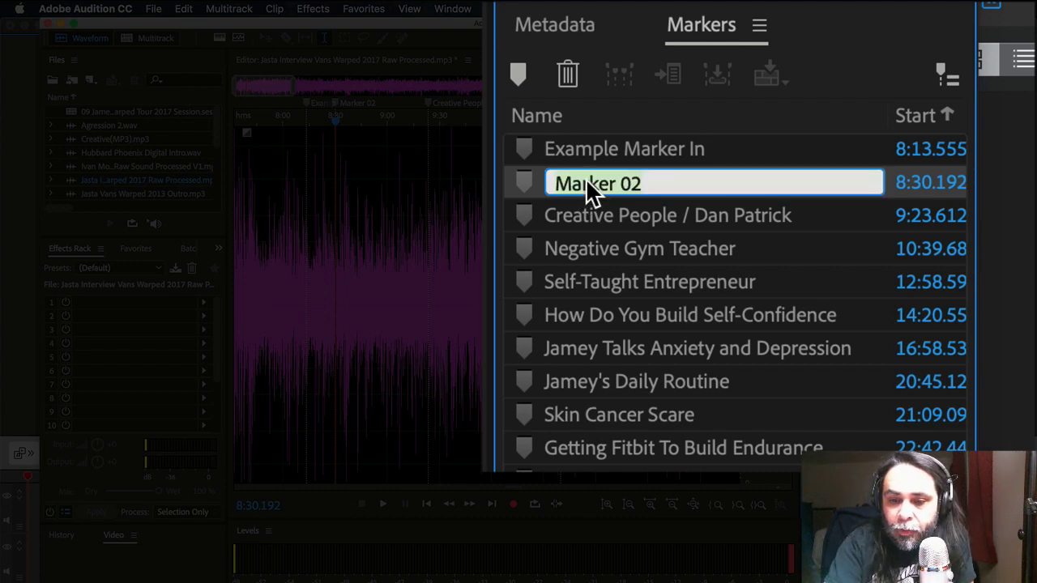
pyautogui.write('Exampe')
pyautogui.press('BackSpace')
pyautogui.write('le Out')
pyautogui.press('Return')
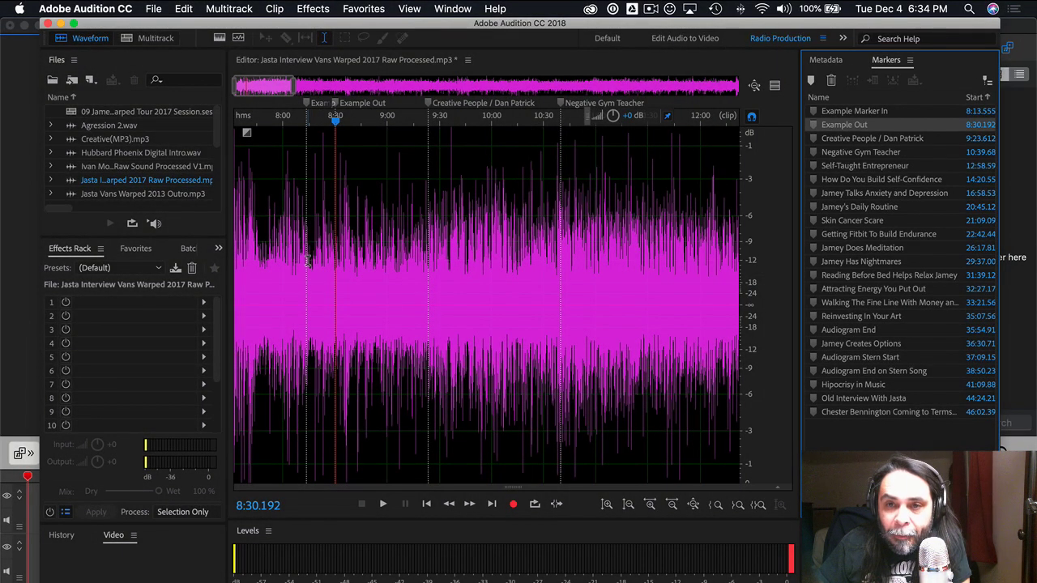
# - Select the audio between the Example Marker In and Example Out markers, and clear that selection again
pyautogui.moveTo(308, 260); pyautogui.dragTo(334, 258)
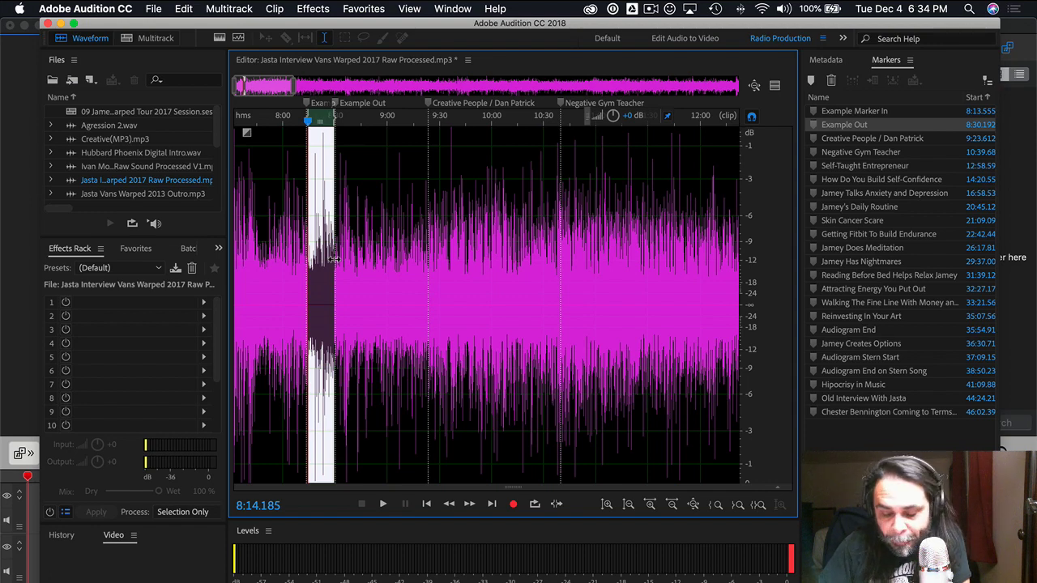
pyautogui.click(380, 259)
pyautogui.scroll(-1, 495, 253)
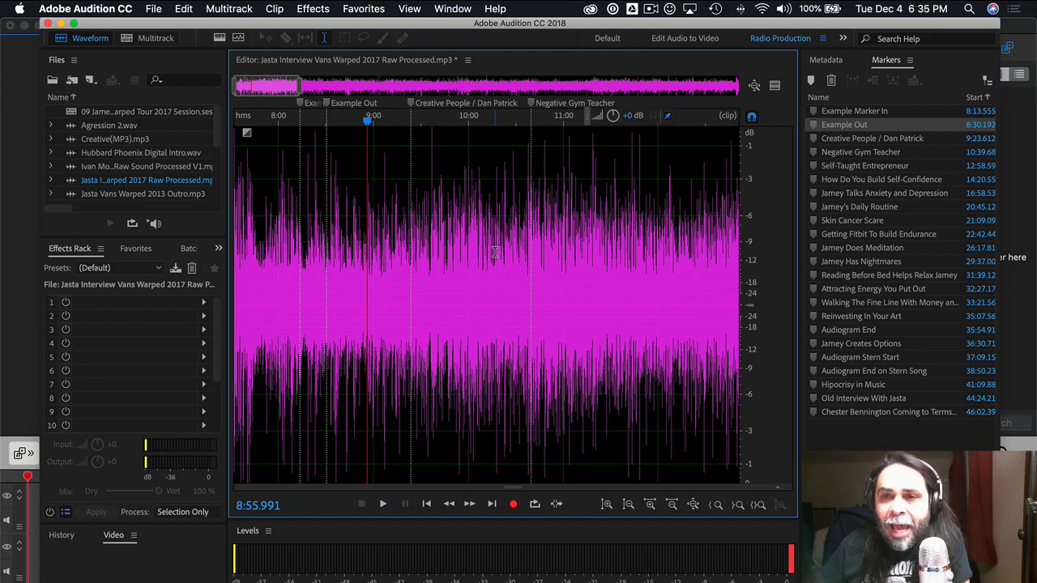
pyautogui.scroll(-3, 401, 239)
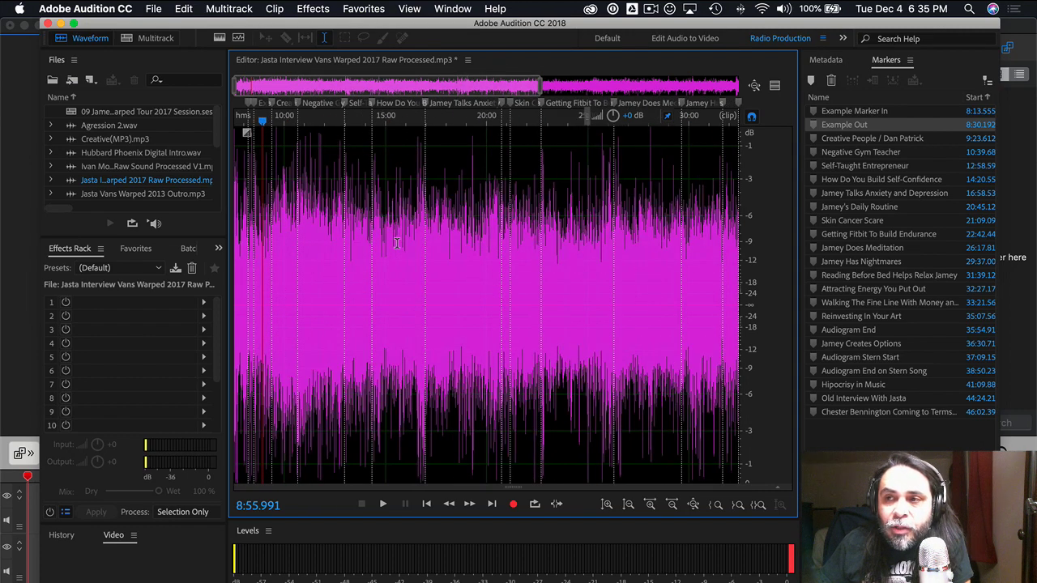
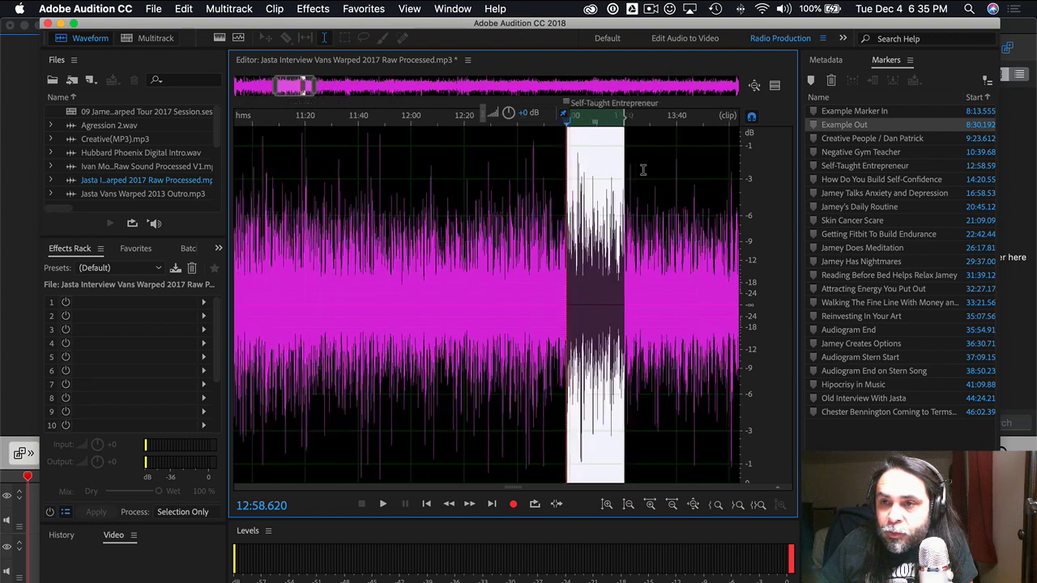
# - Replace the current selection with a short stretch of audio starting at the Self-Taught Entrepreneur marker
pyautogui.doubleClick(399, 227)
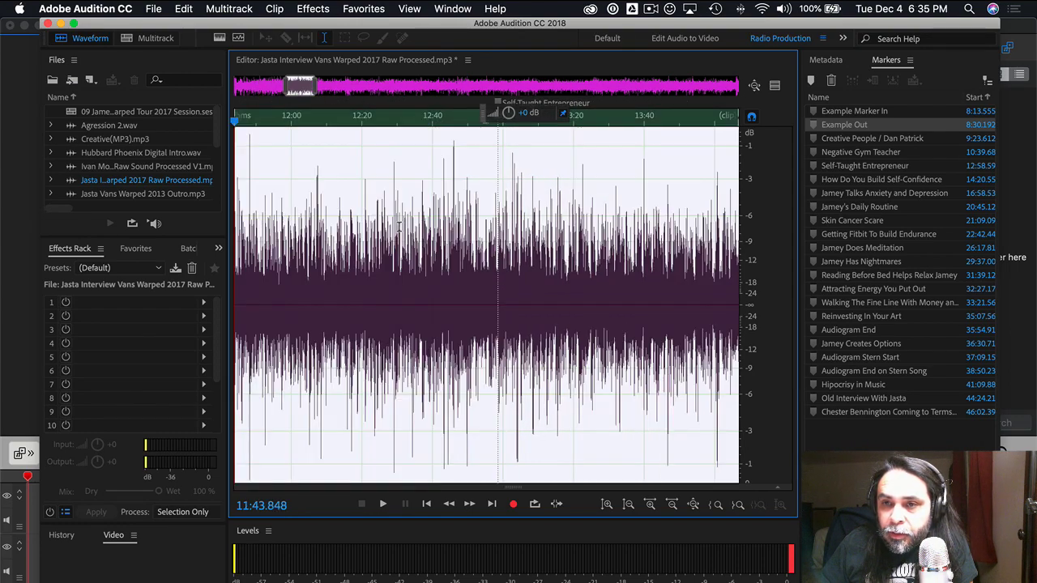
pyautogui.click(500, 262)
pyautogui.scroll(10, 498, 266)
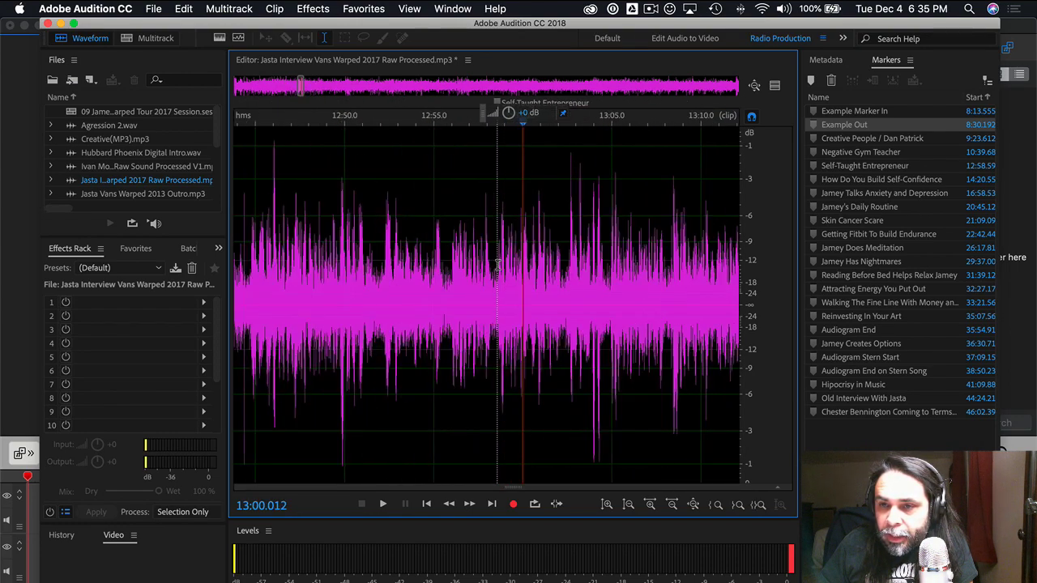
pyautogui.moveTo(500, 262); pyautogui.dragTo(637, 262)
# - Extend the end of the selection to the How Do You Build Self-Confidence marker
pyautogui.scroll(-6, 583, 182)
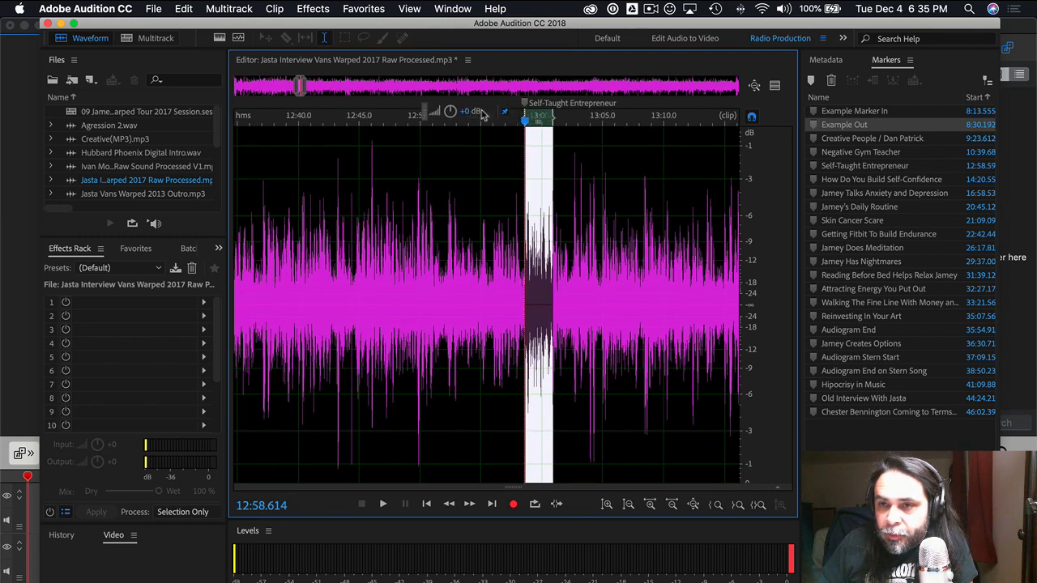
pyautogui.moveTo(551, 118); pyautogui.dragTo(621, 135)
pyautogui.scroll(-4, 598, 147)
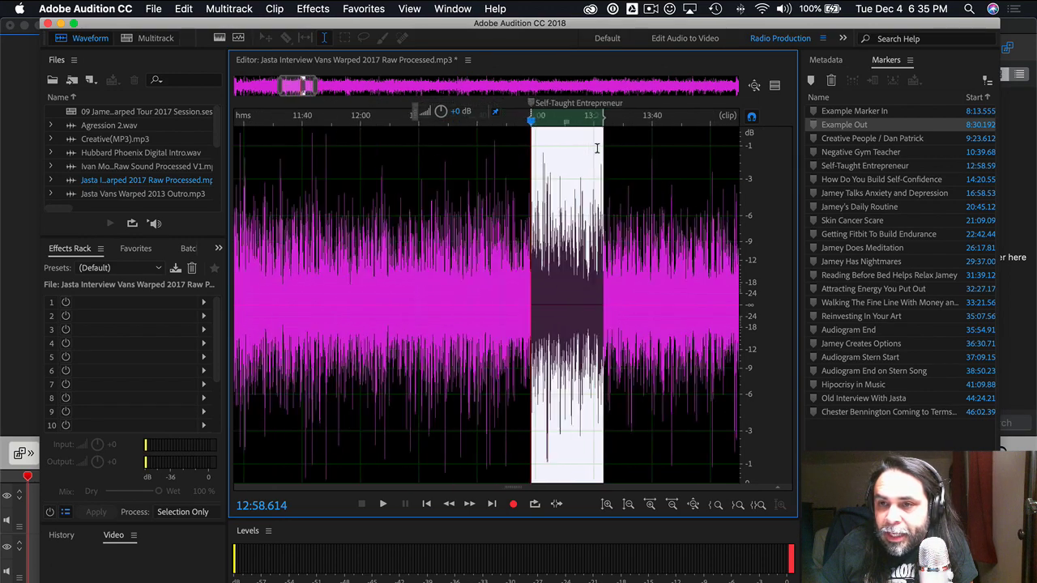
pyautogui.scroll(-2, 620, 148)
pyautogui.scroll(-1, 620, 148)
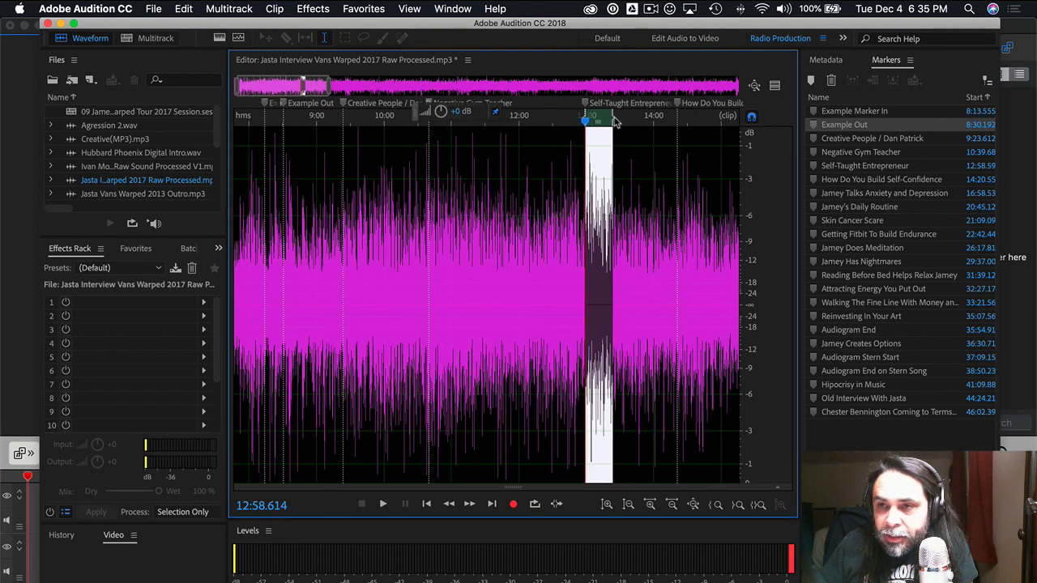
pyautogui.click(628, 118)
pyautogui.moveTo(615, 119); pyautogui.dragTo(677, 117)
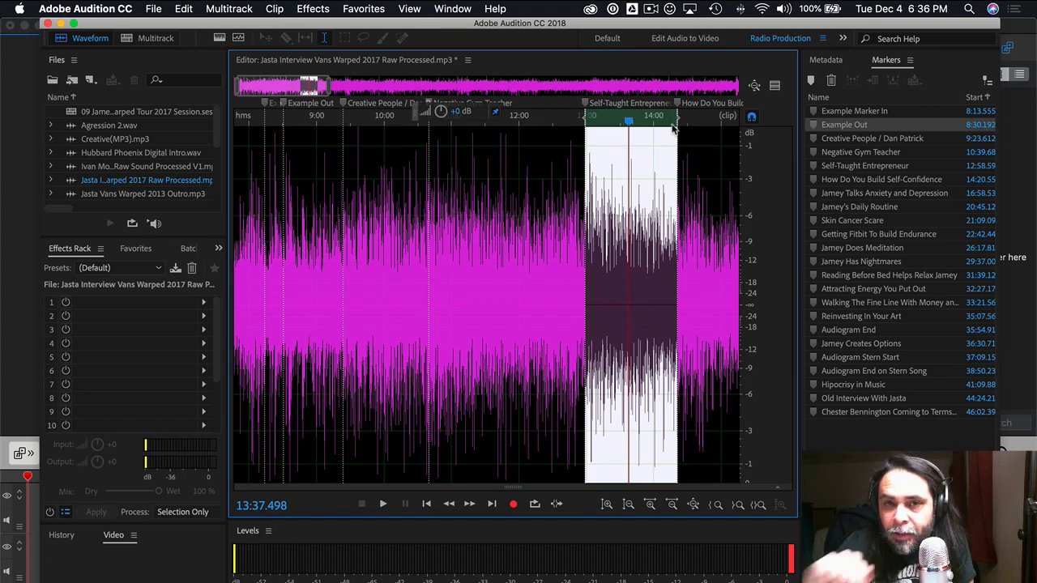
# - Create a 44100 Hz mono audio file named audiogram1 and paste the copied interview segment into it
pyautogui.click(91, 80)
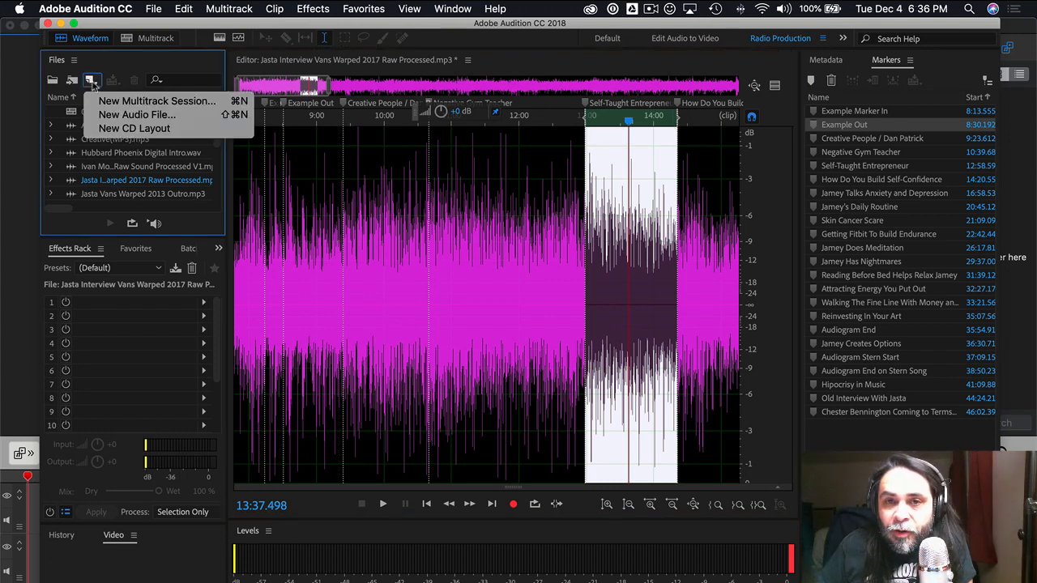
pyautogui.click(136, 114)
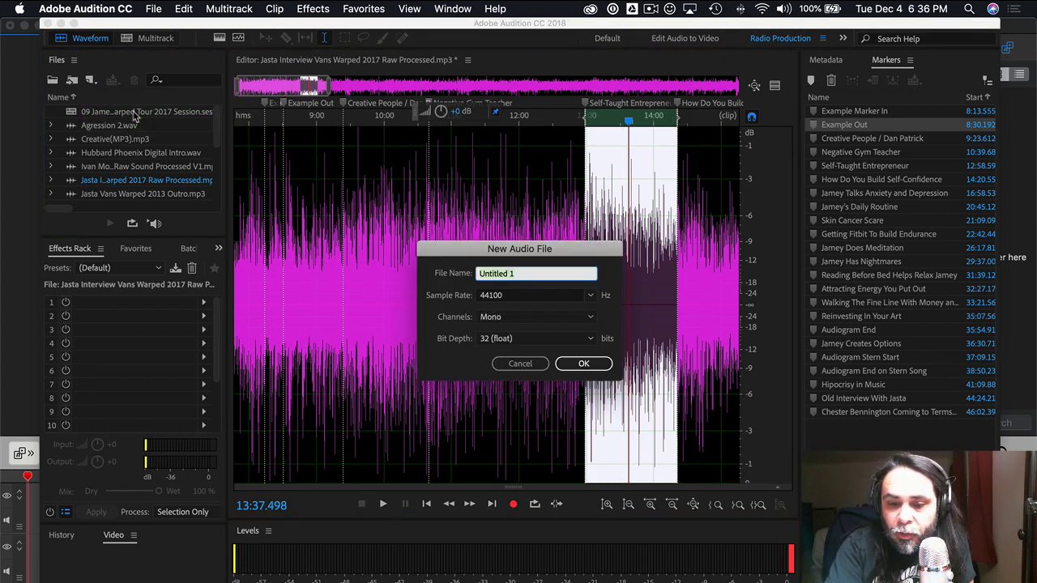
pyautogui.write('audiogram1')
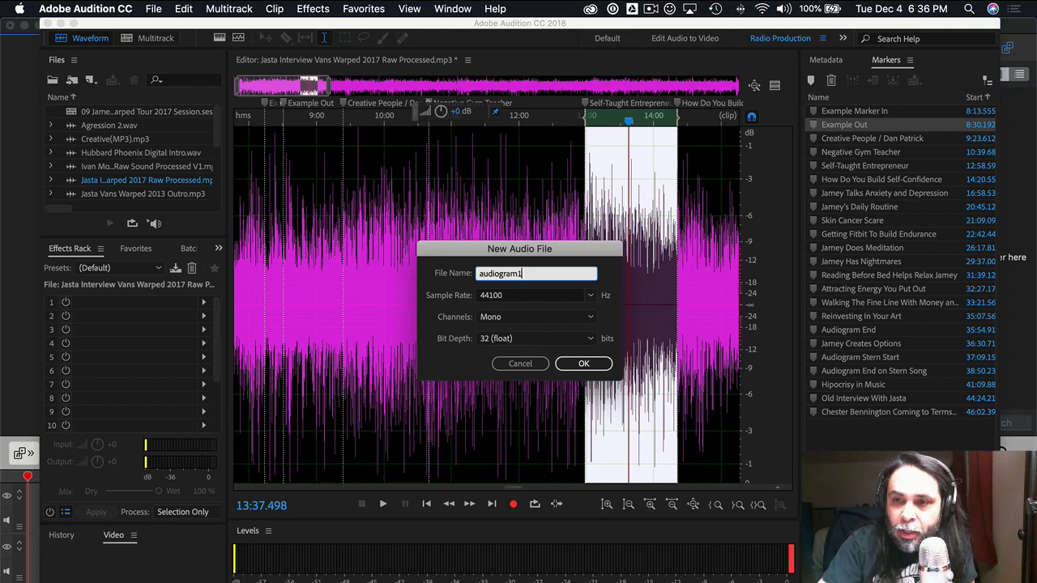
pyautogui.press('Return')
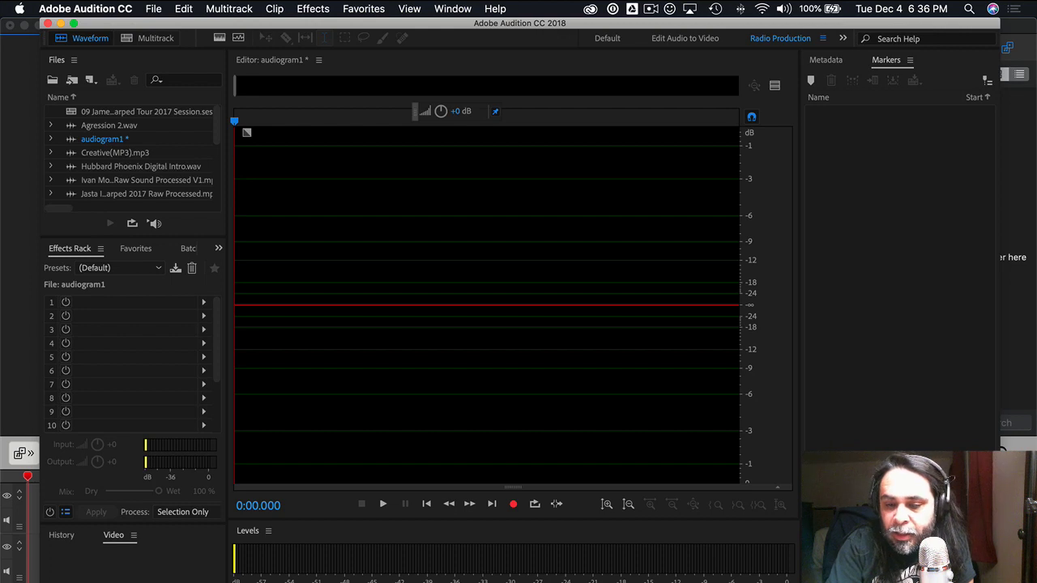
pyautogui.press('super+v')
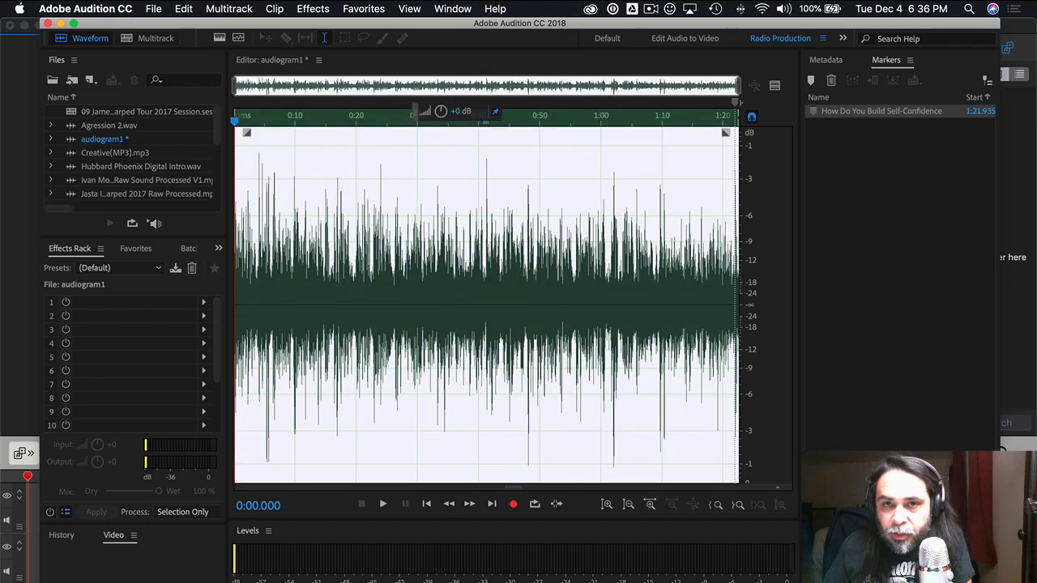
# - Start saving audiogram1 under a new location, the Audiograms folder inside SSSH > Swing Shift Side Hustle on iCloud Drive
pyautogui.click(153, 9)
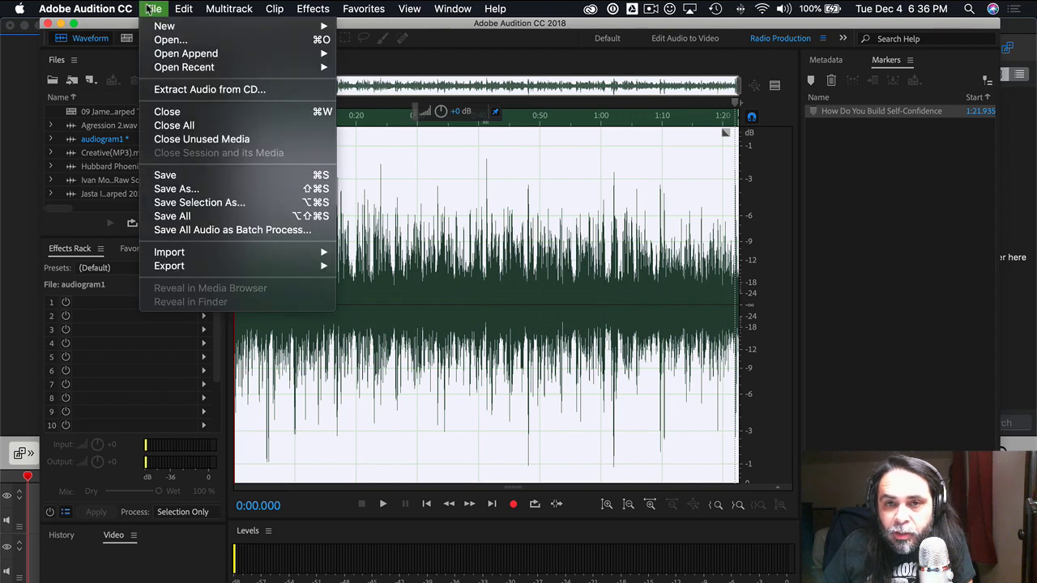
pyautogui.click(176, 189)
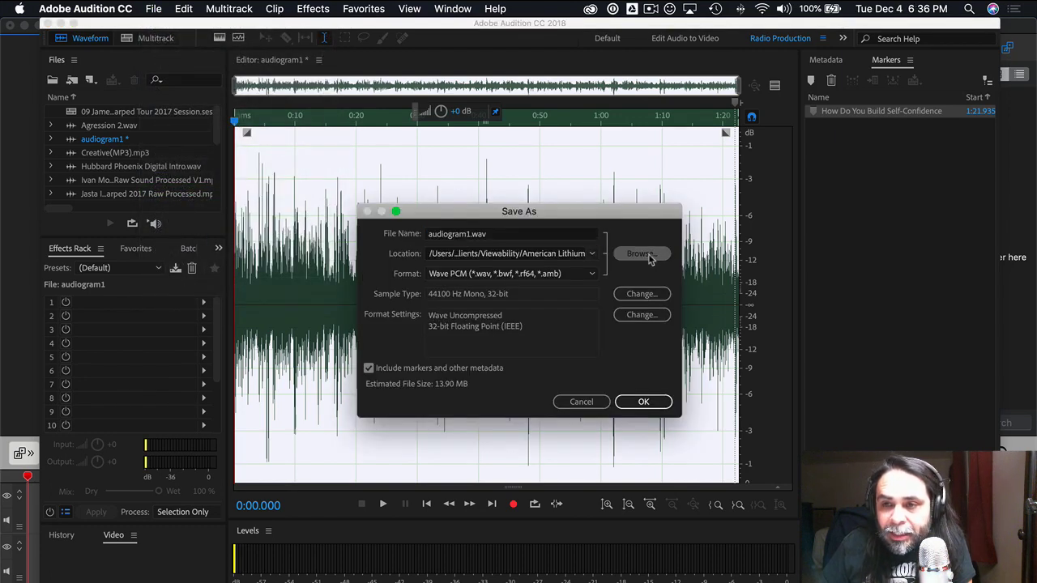
pyautogui.click(642, 253)
pyautogui.click(462, 166)
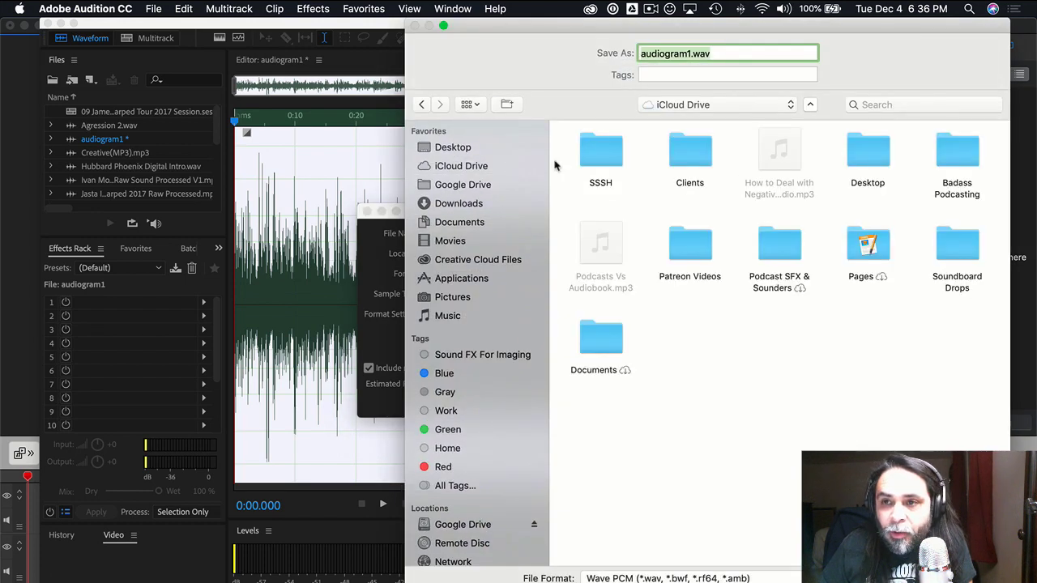
pyautogui.doubleClick(598, 153)
pyautogui.doubleClick(602, 159)
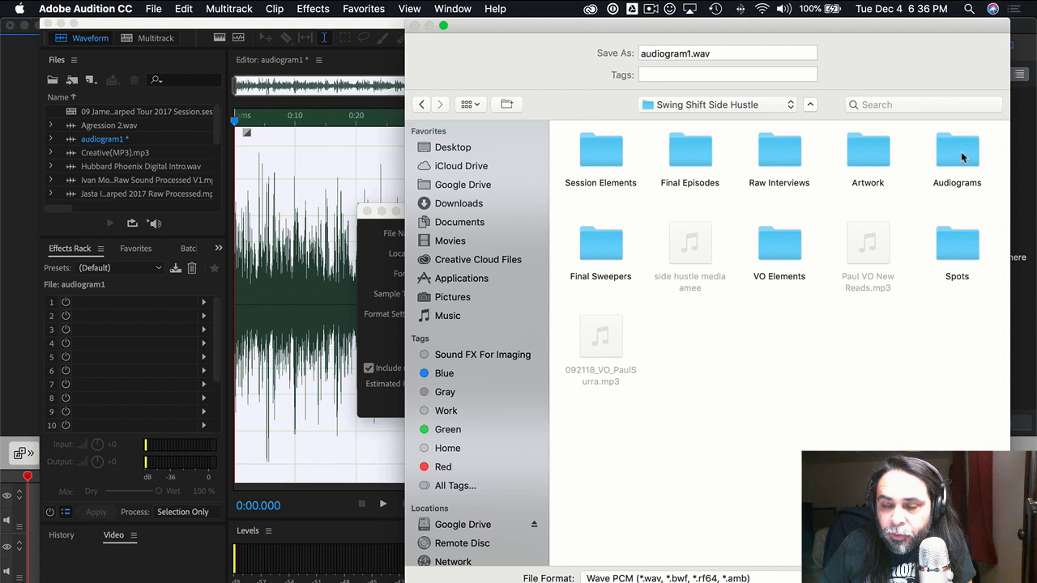
pyautogui.doubleClick(963, 158)
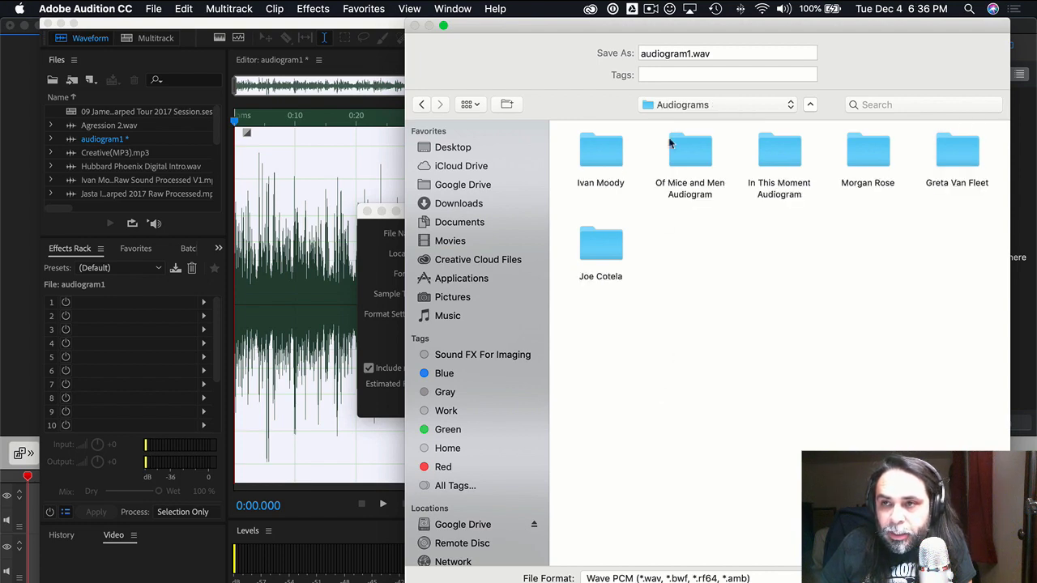
# - Set the file format to MP3 Audio and accept the chosen Audiograms folder for the save
pyautogui.click(688, 578)
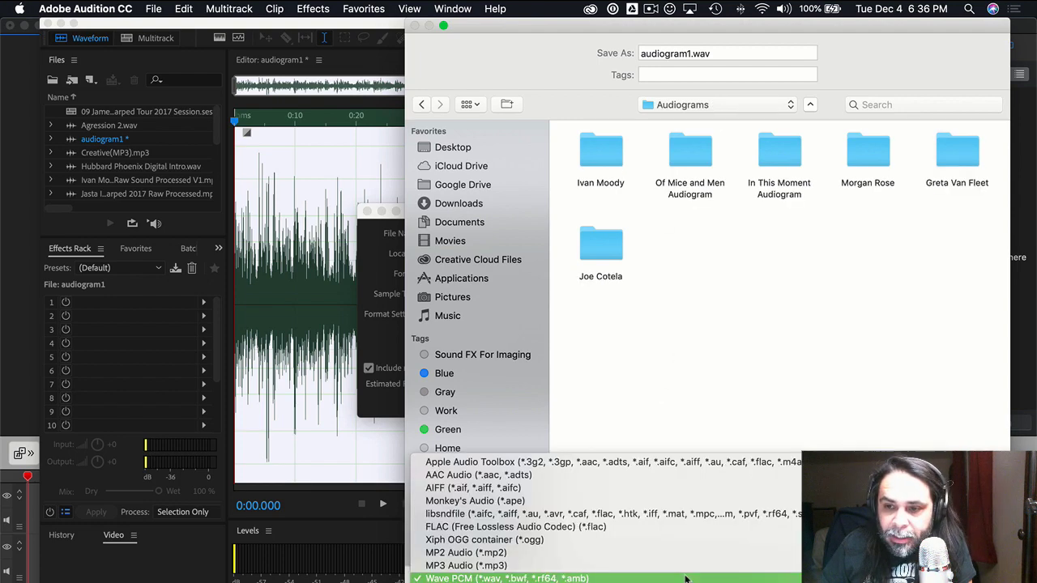
pyautogui.click(582, 567)
pyautogui.click(583, 577)
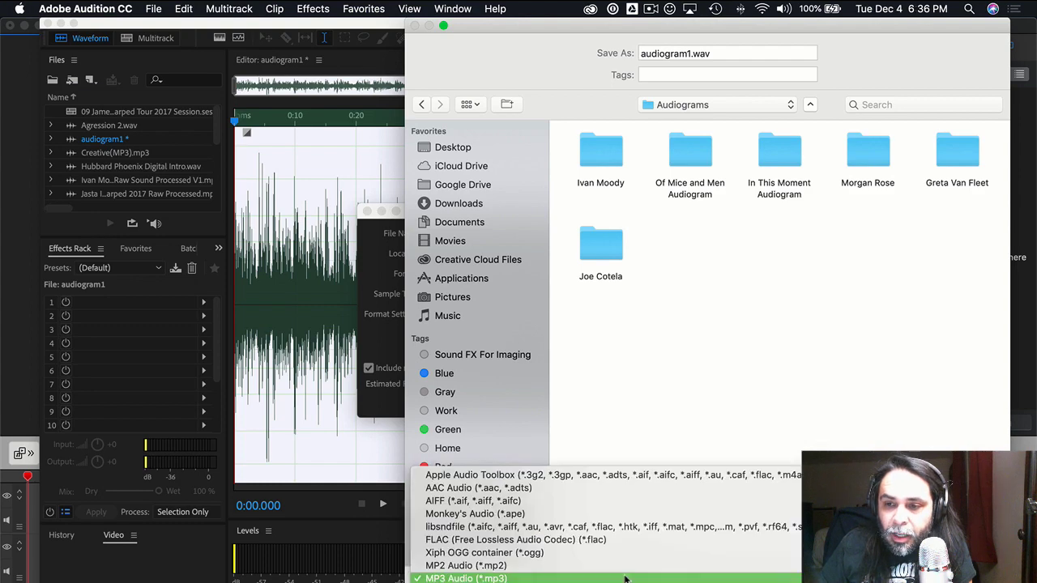
pyautogui.click(564, 578)
pyautogui.press('Return')
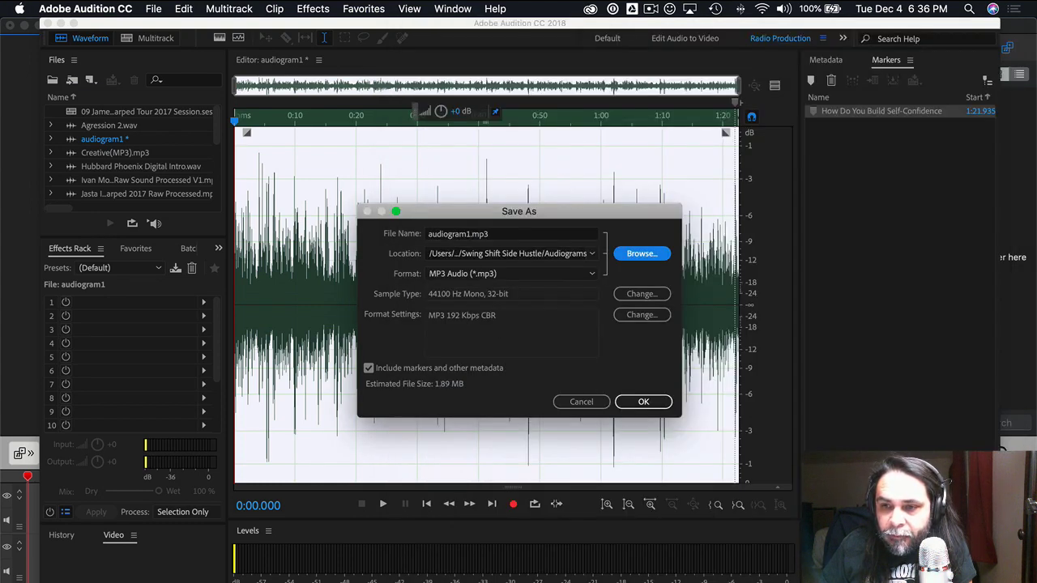
# - Set the MP3 bitrate to 96 Kbps (44100 Hz) and save audiogram1.mp3
pyautogui.click(640, 316)
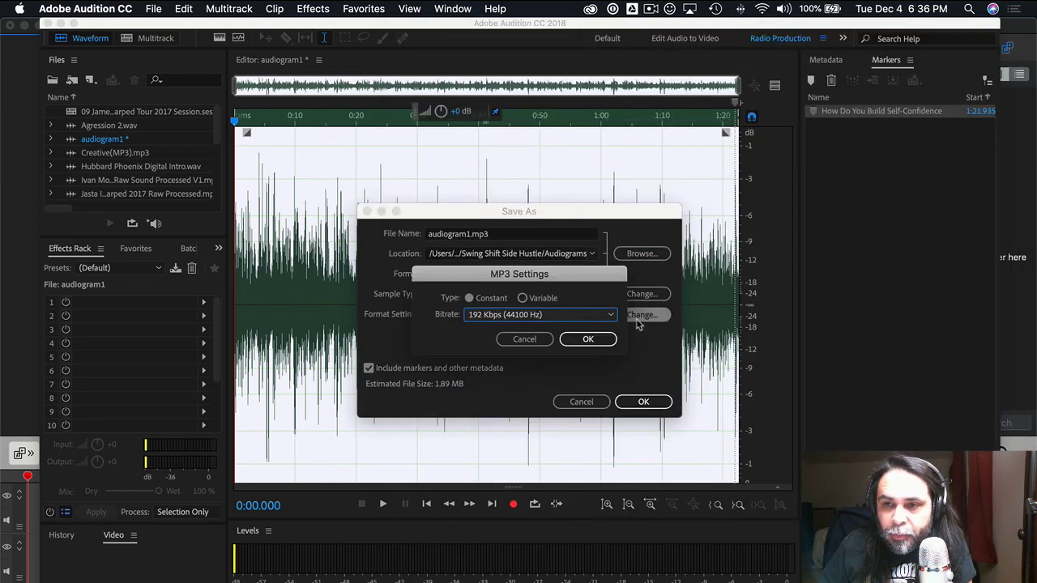
pyautogui.click(552, 316)
pyautogui.click(519, 479)
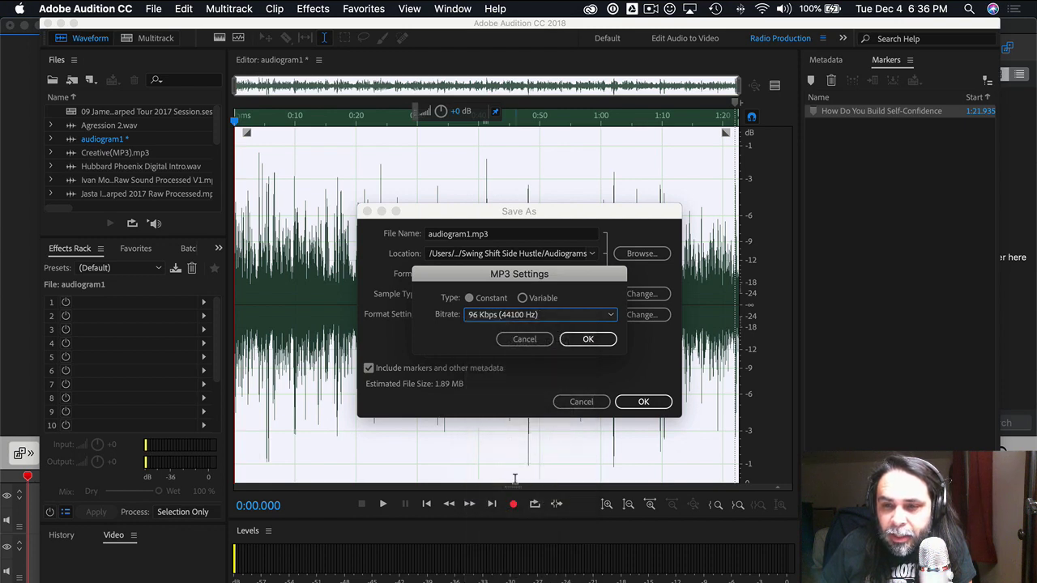
pyautogui.click(587, 340)
pyautogui.click(641, 400)
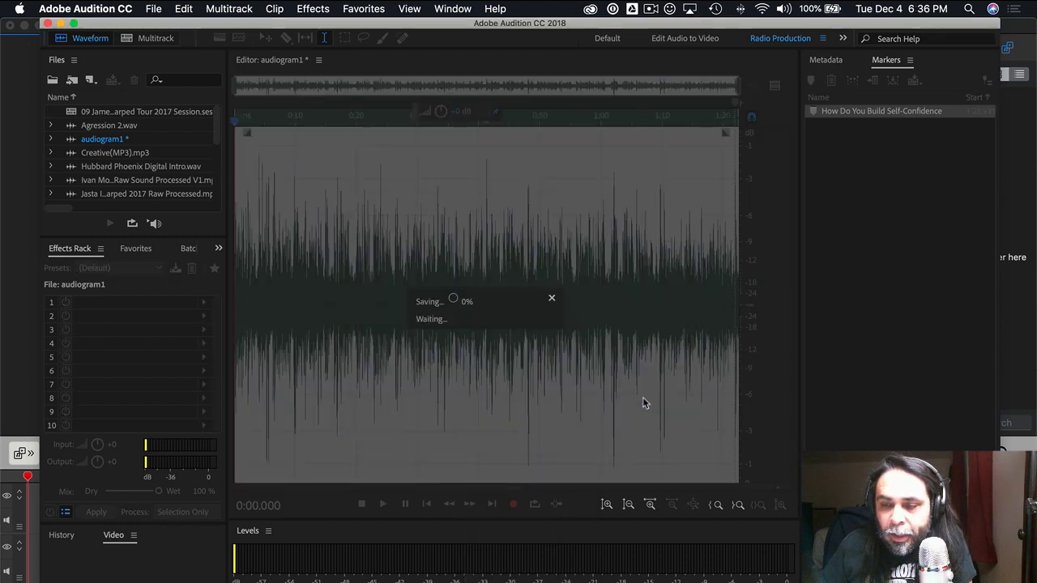